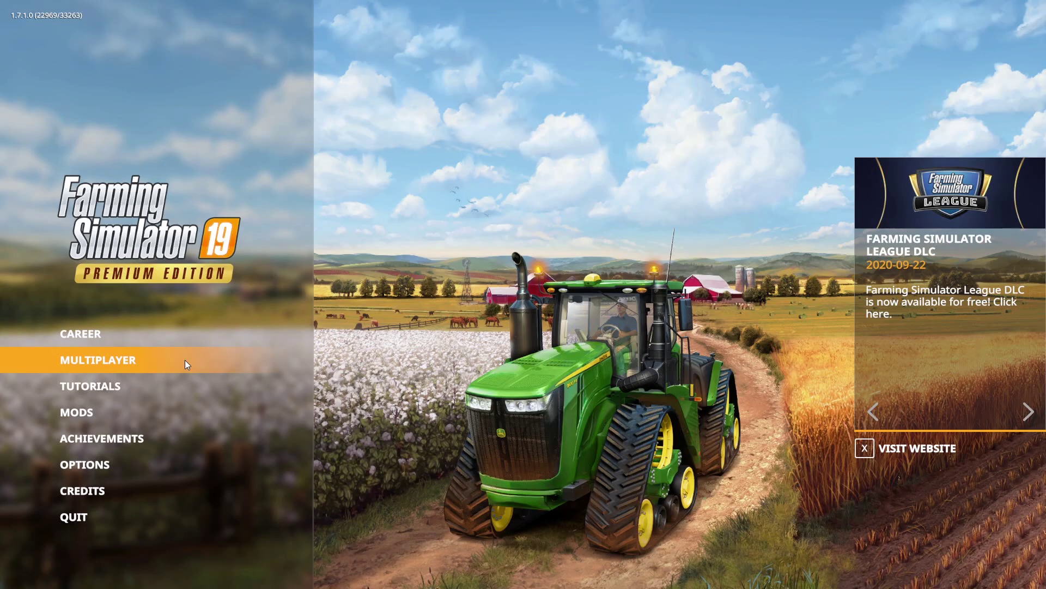
Step: Check the installed DLC packs in ModHub, then return to the main menu
left_click(86, 417)
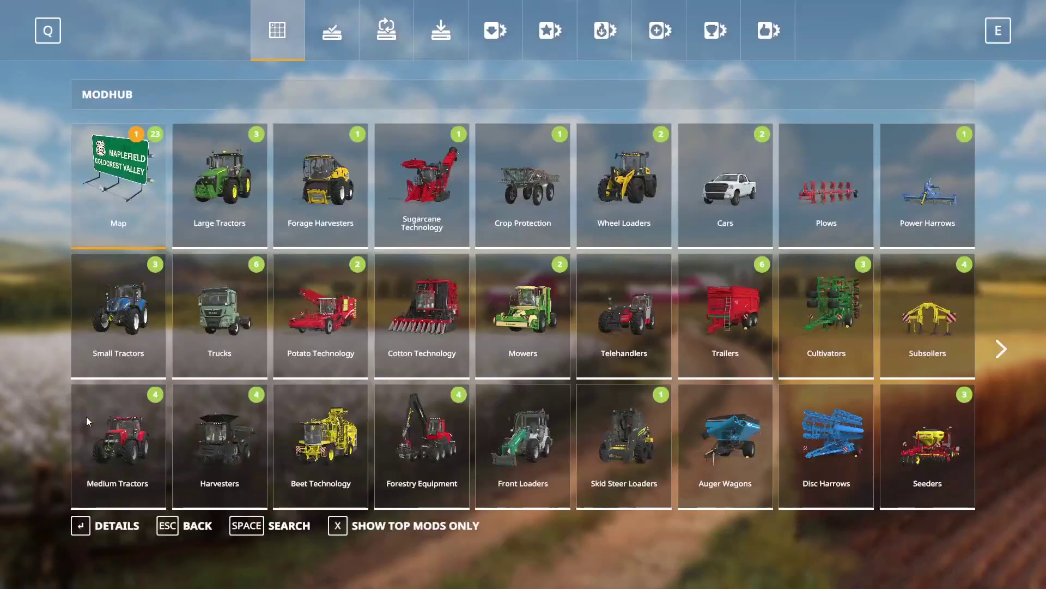
left_click(338, 29)
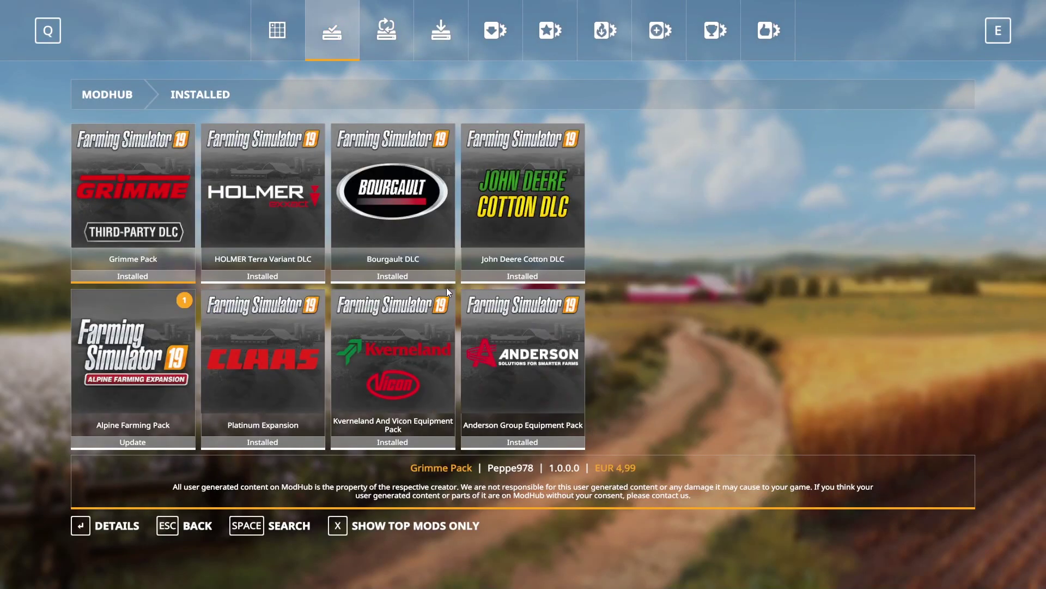
key("Escape")
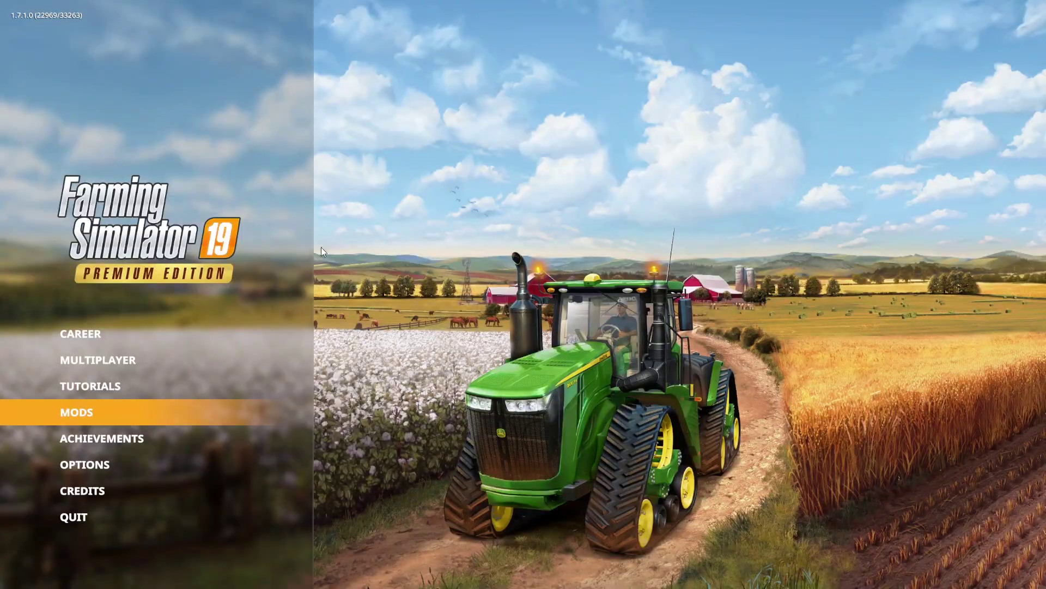
Step: Start a New farmer career on Felsbrunn in empty Savegame 5 with all DLC
left_click(120, 333)
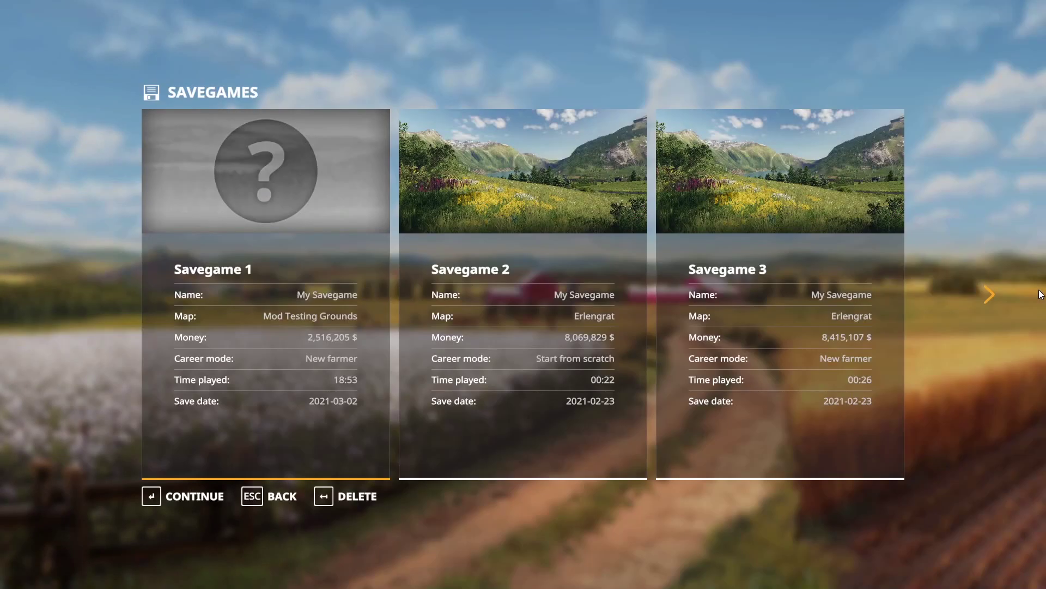
left_click(991, 294)
left_click(465, 267)
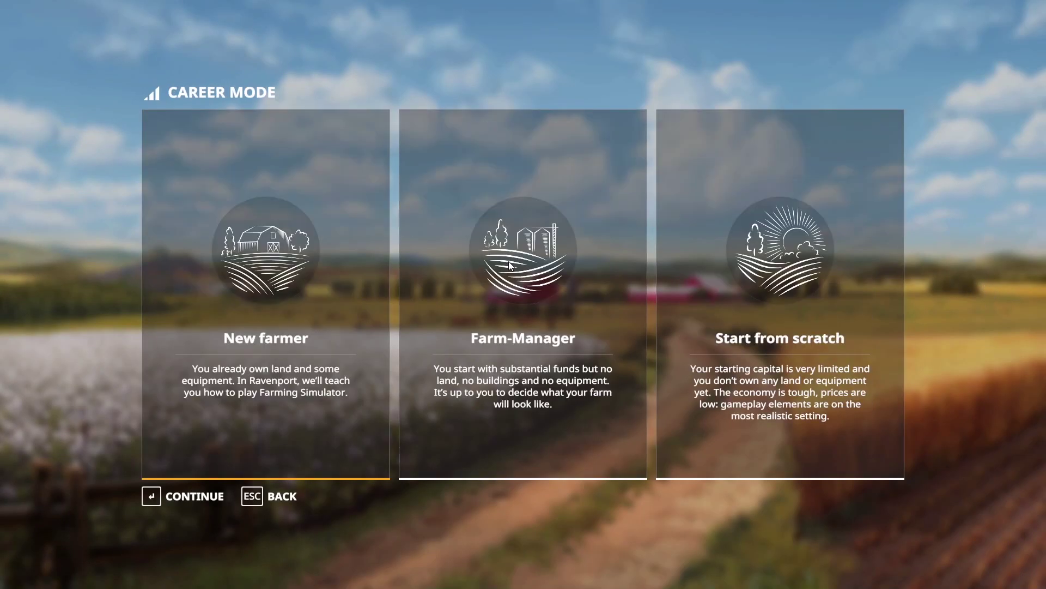
left_click(265, 342)
left_click(999, 296)
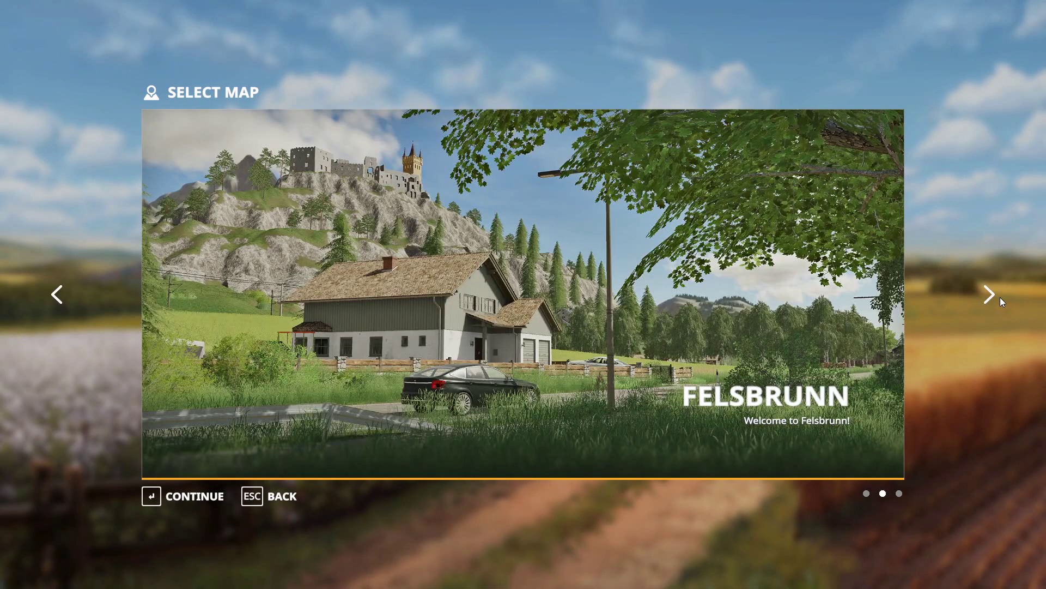
left_click(190, 496)
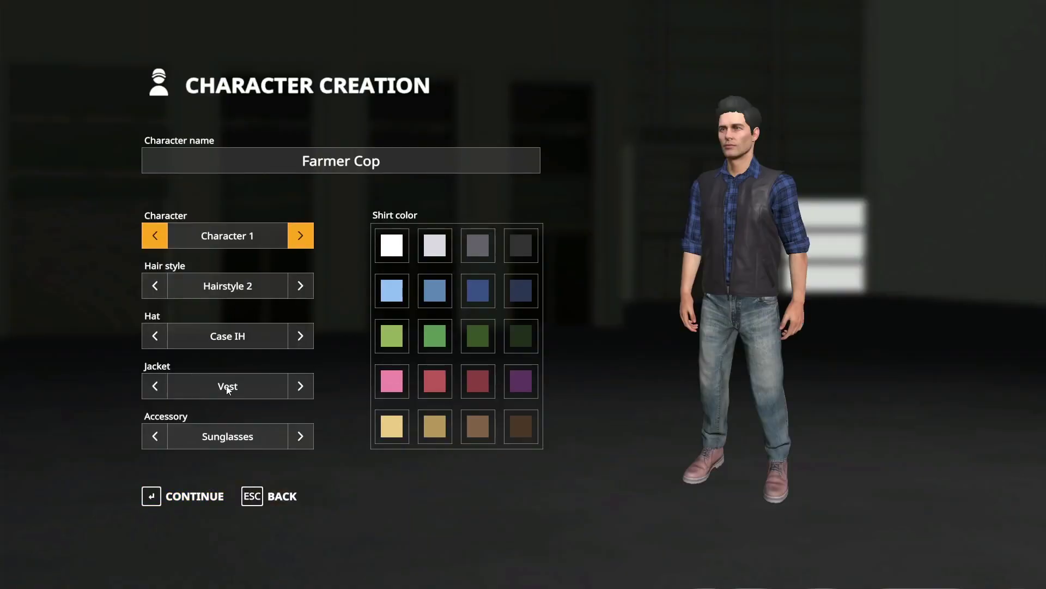
left_click(162, 504)
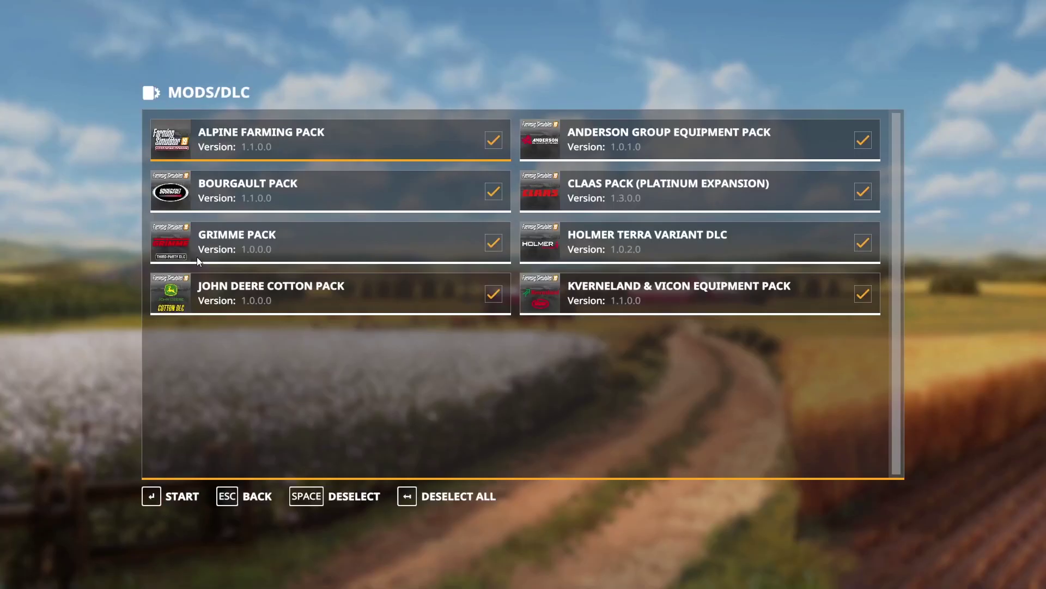
left_click(168, 496)
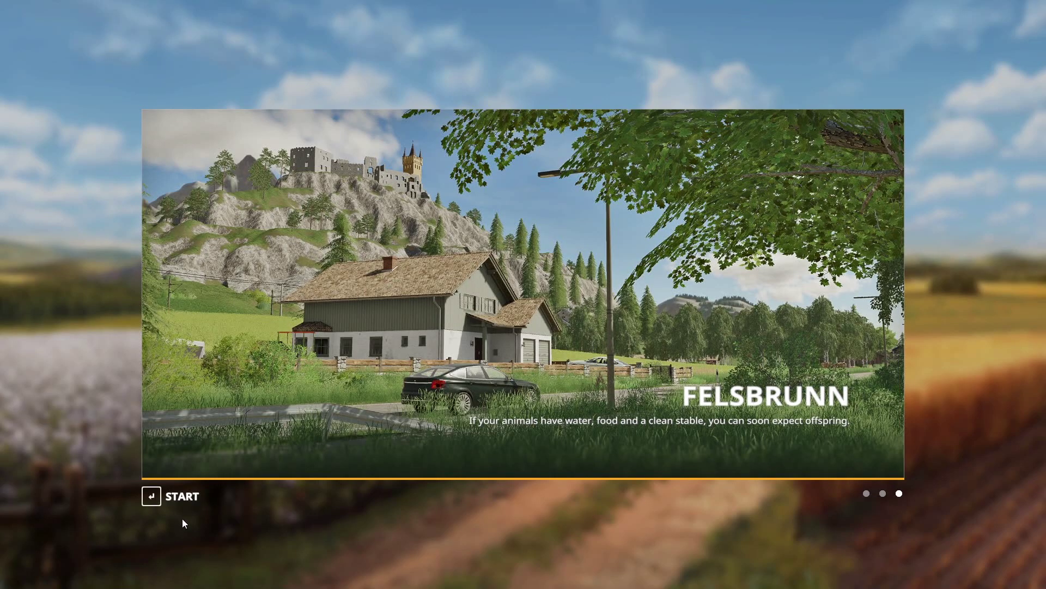
Step: Start the Felsbrunn game once loading has finished
left_click(179, 501)
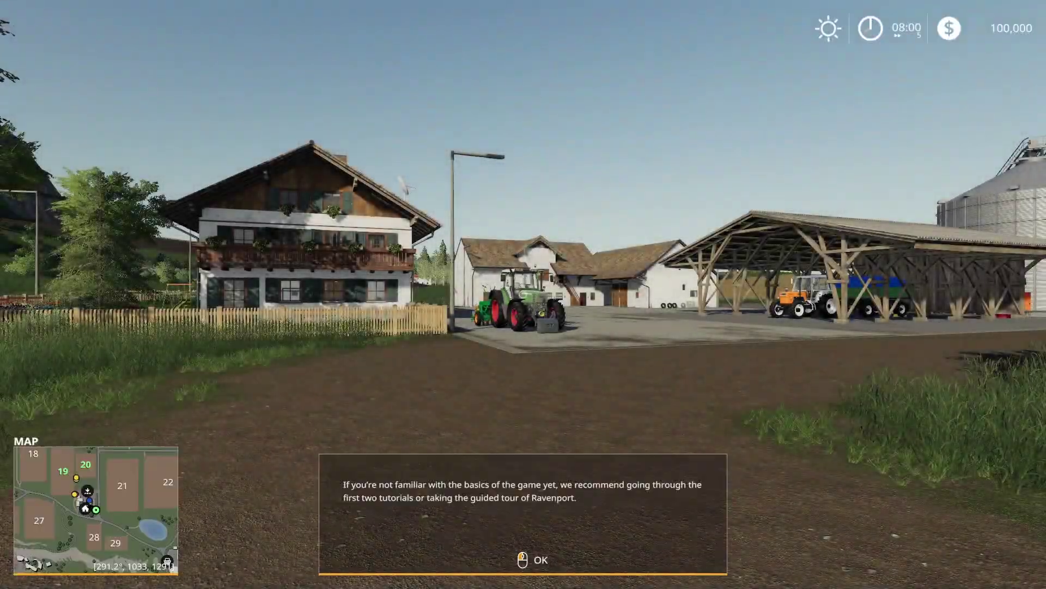
Step: Dismiss the tutorial message and toggle the wireframe debug view
left_click(523, 294)
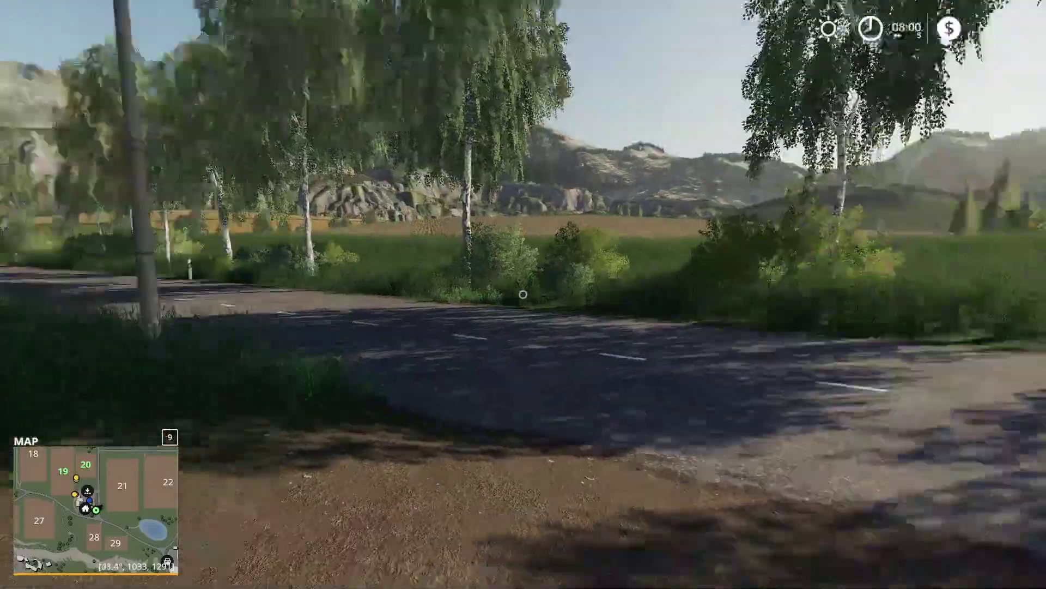
key("w")
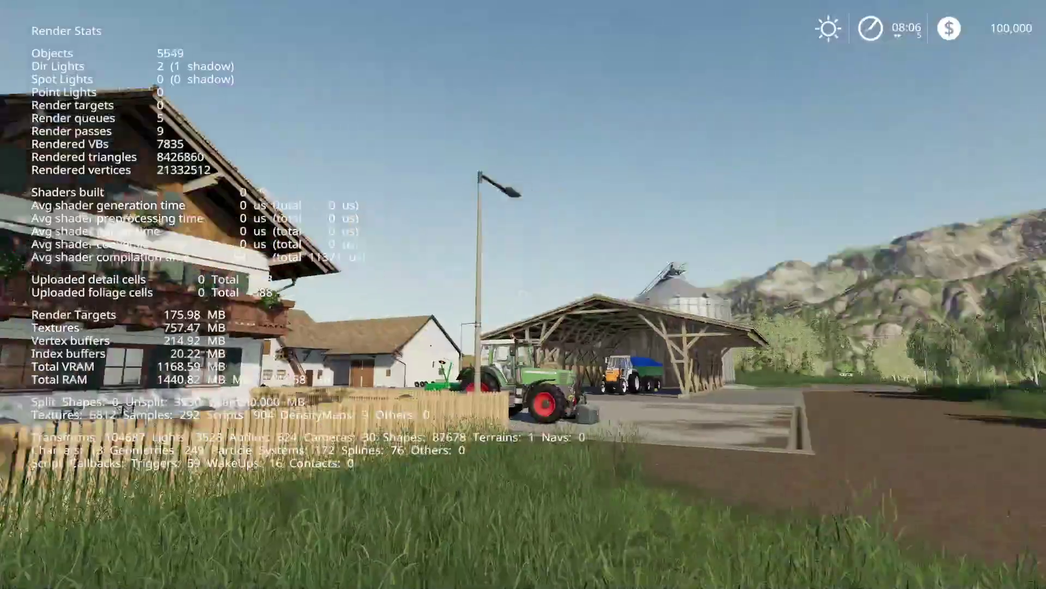
Step: Cycle the debug overlay through Physics, Script and Audio stats until it hides
key("F8")
key("F8")
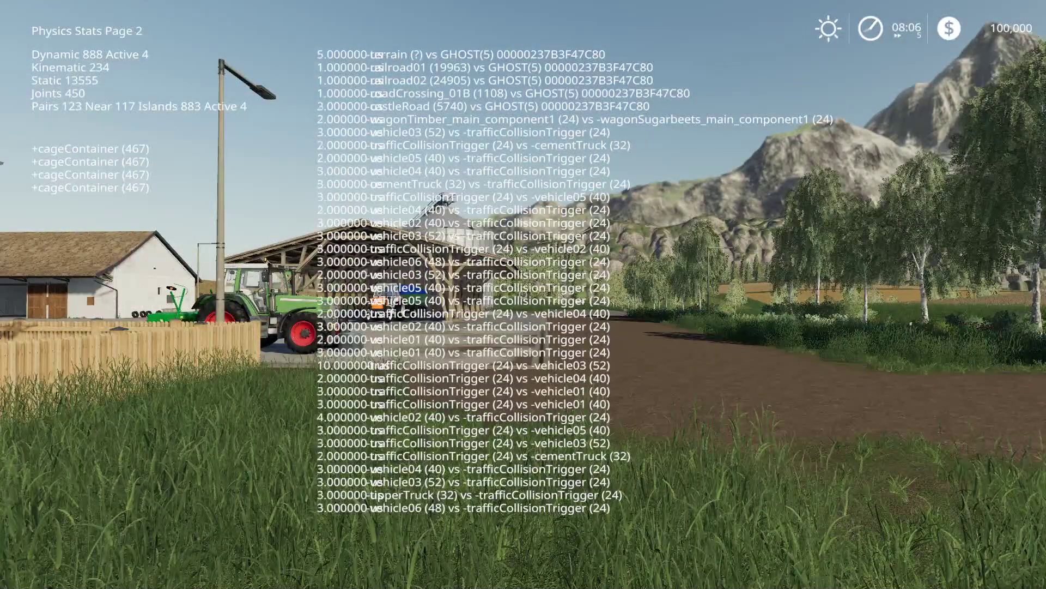
key("F8")
key("F8")
key("F8")
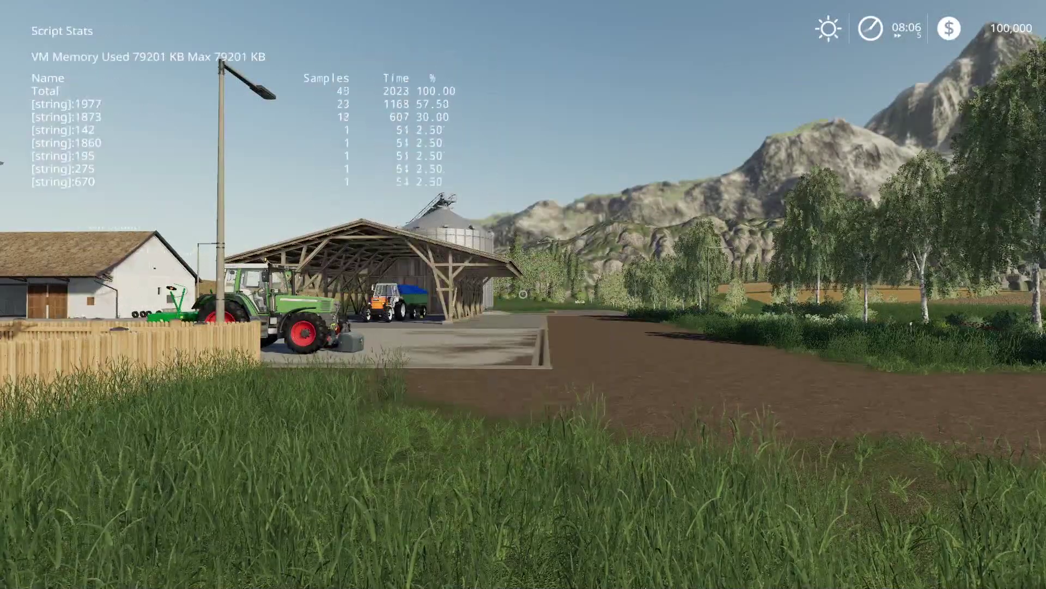
key("F8")
key("F8")
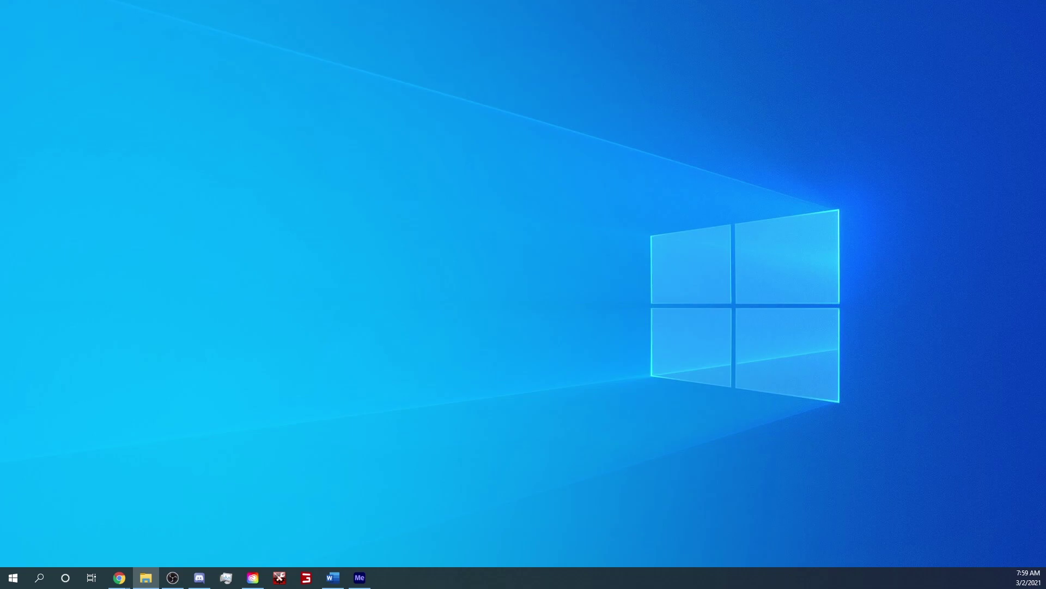
Step: Go into Documents > My Games > FarmingSimulator2019 in File Explorer
left_click(145, 577)
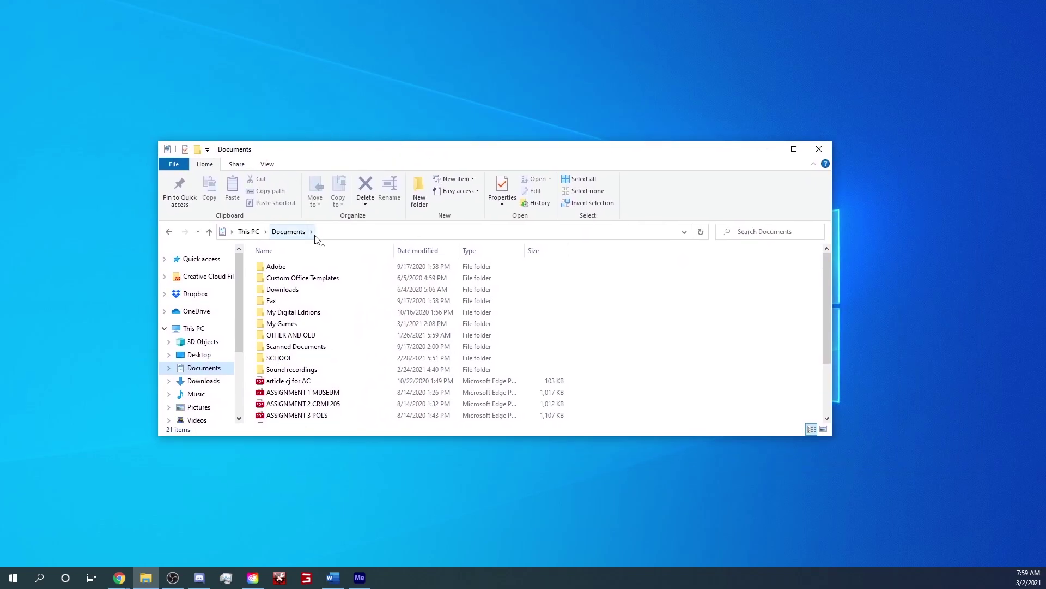
double_click(310, 324)
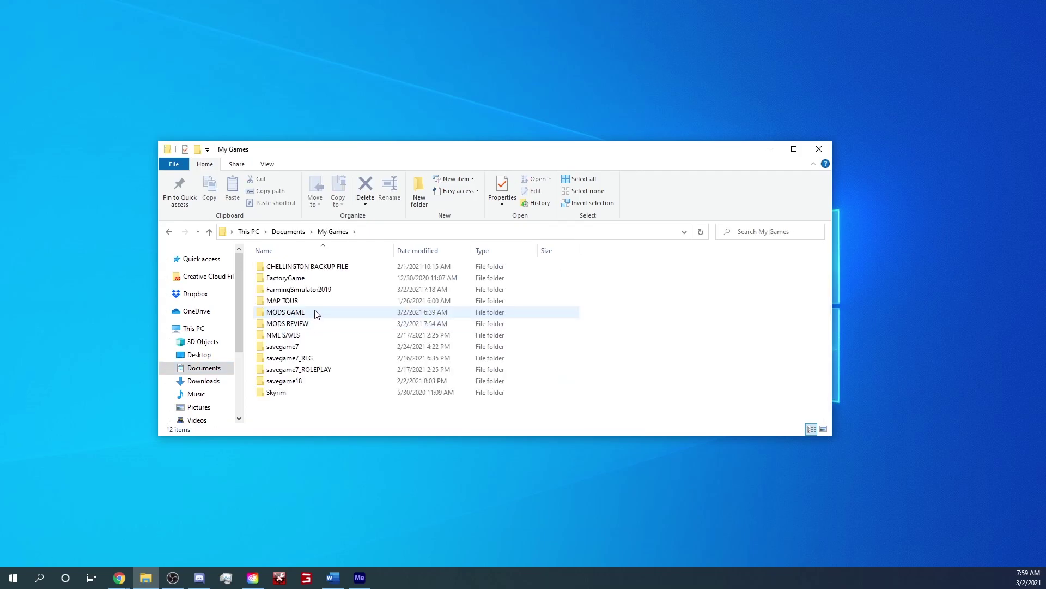
left_click(284, 292)
left_click(284, 291)
left_click(665, 370)
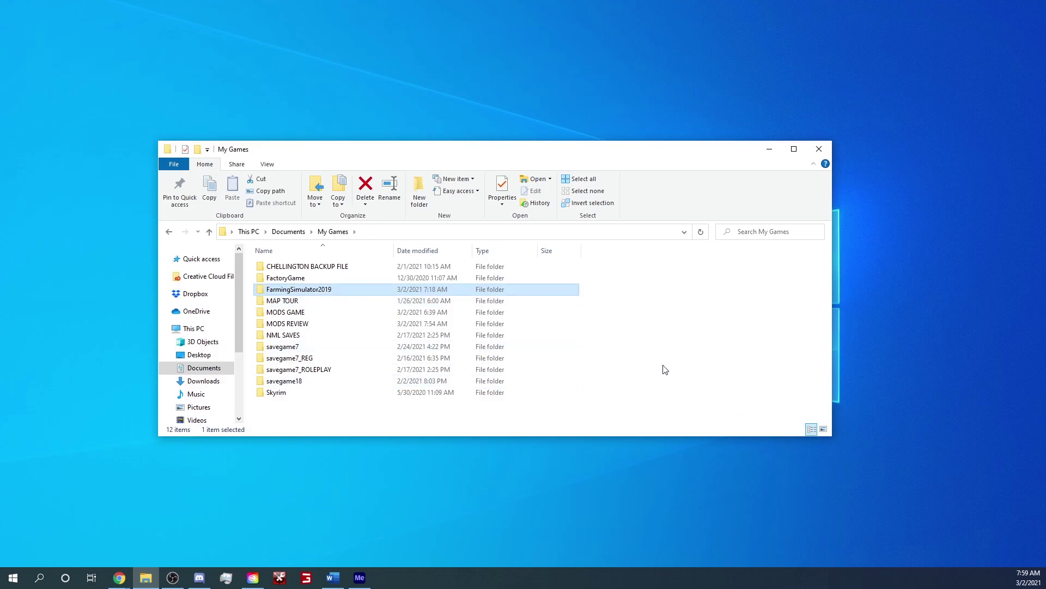
double_click(335, 289)
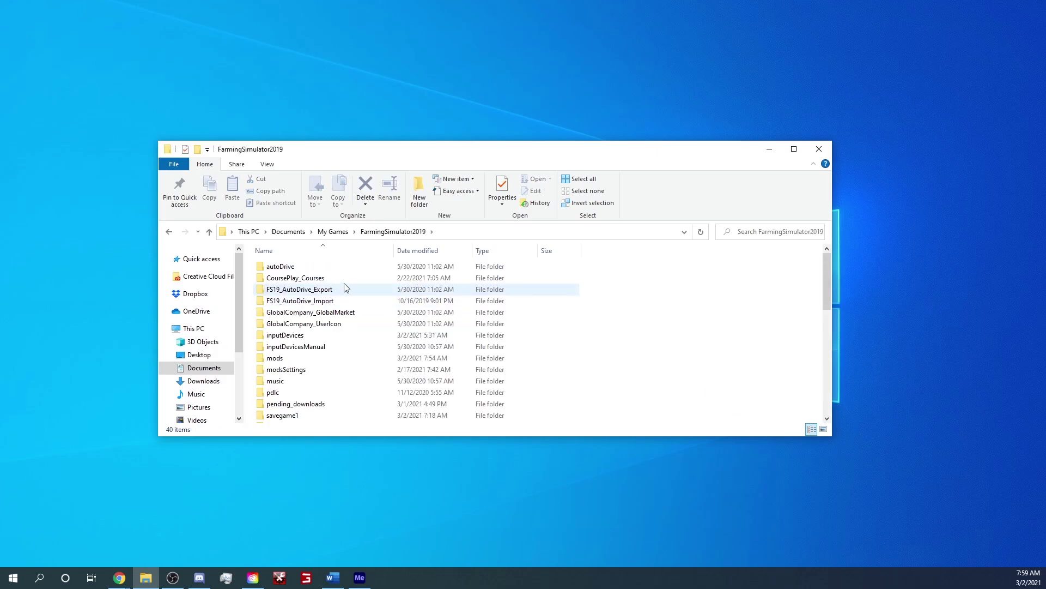
Step: Open game.xml from the FarmingSimulator2019 folder
scroll(332, 280, "down", 2)
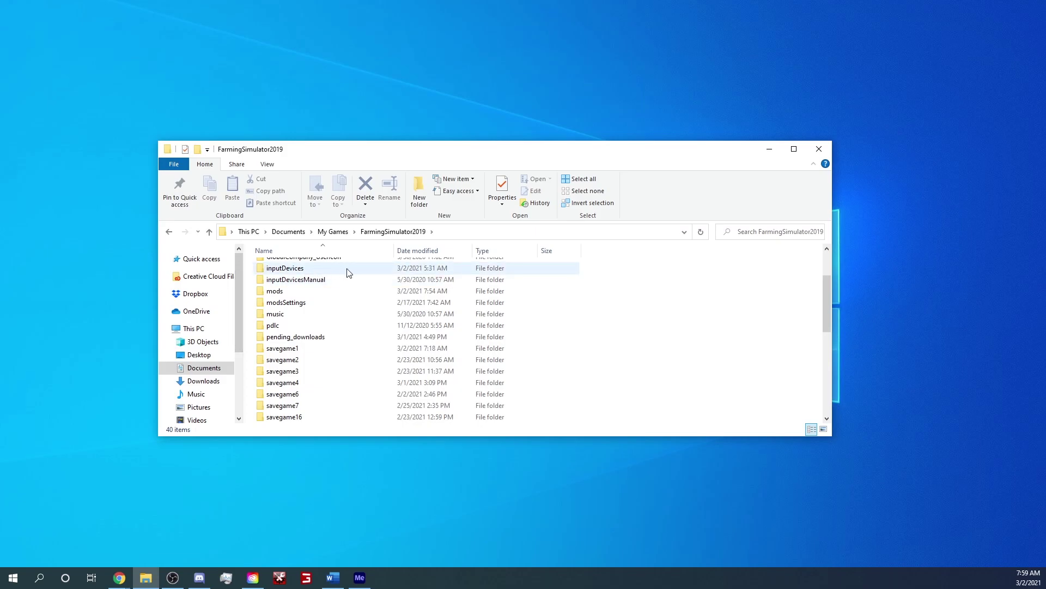
scroll(349, 273, "down", 6)
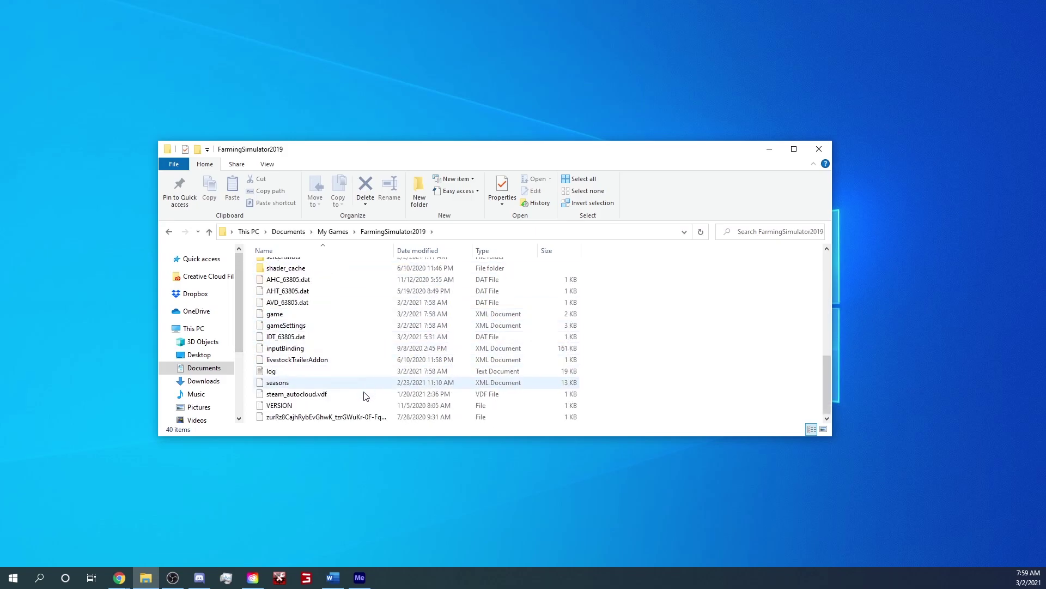
left_click(327, 315)
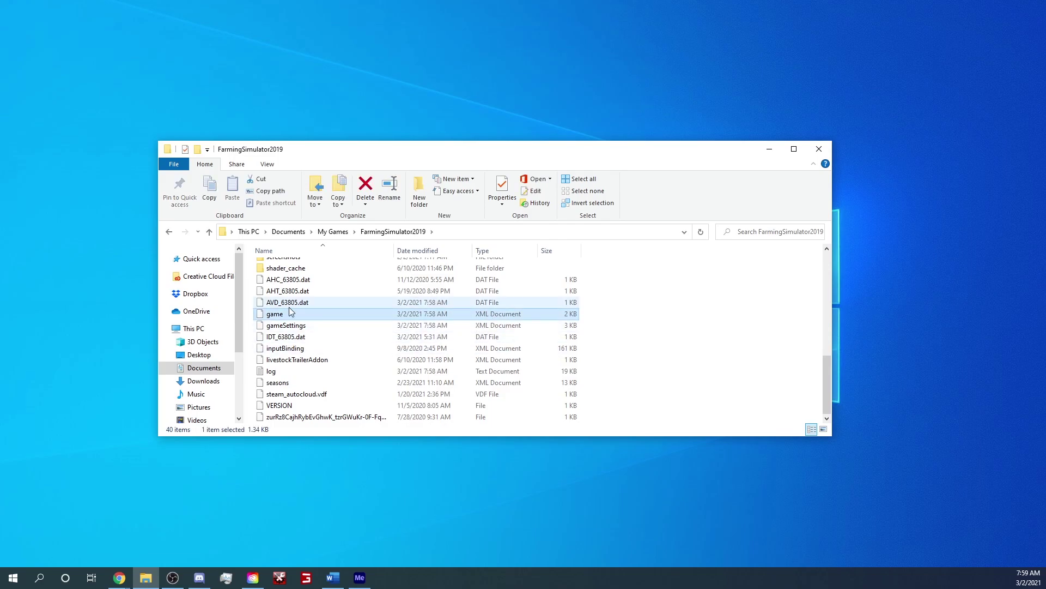
double_click(351, 309)
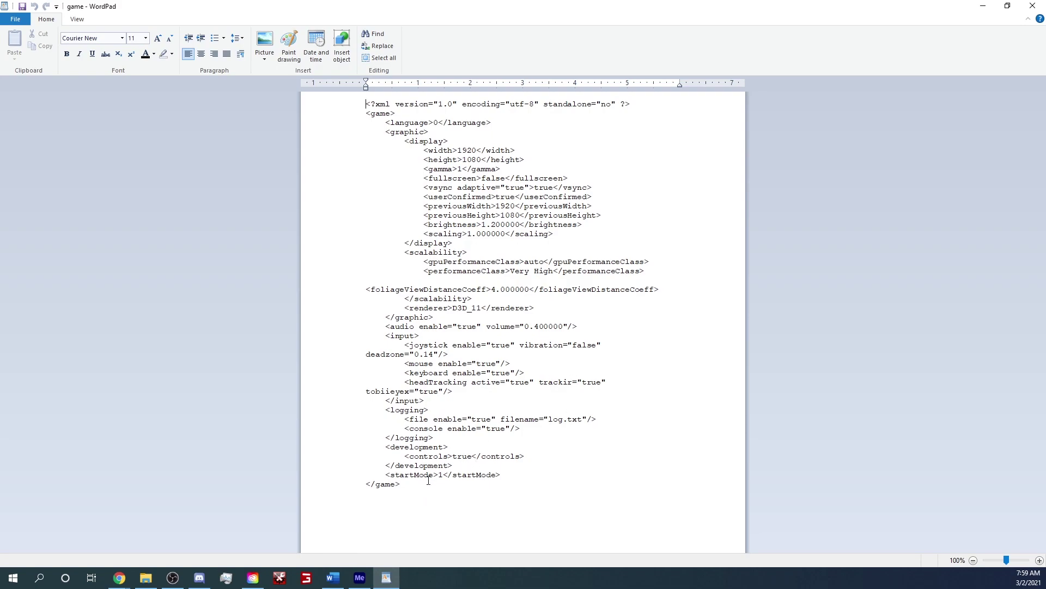
Step: Set the <controls> value under <development> to true
left_click_drag(415, 446, 471, 462)
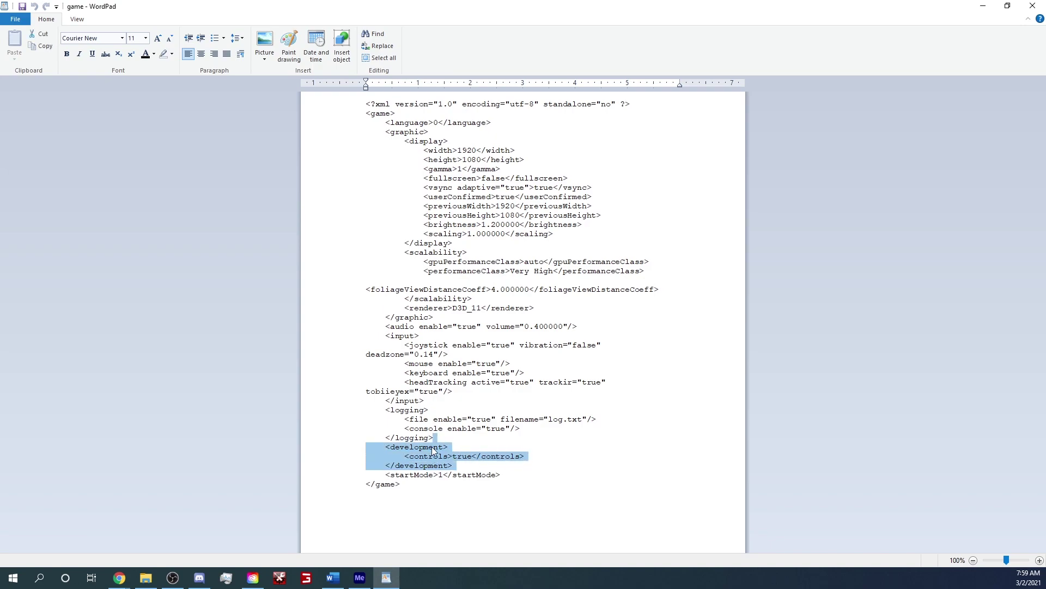
left_click(470, 457)
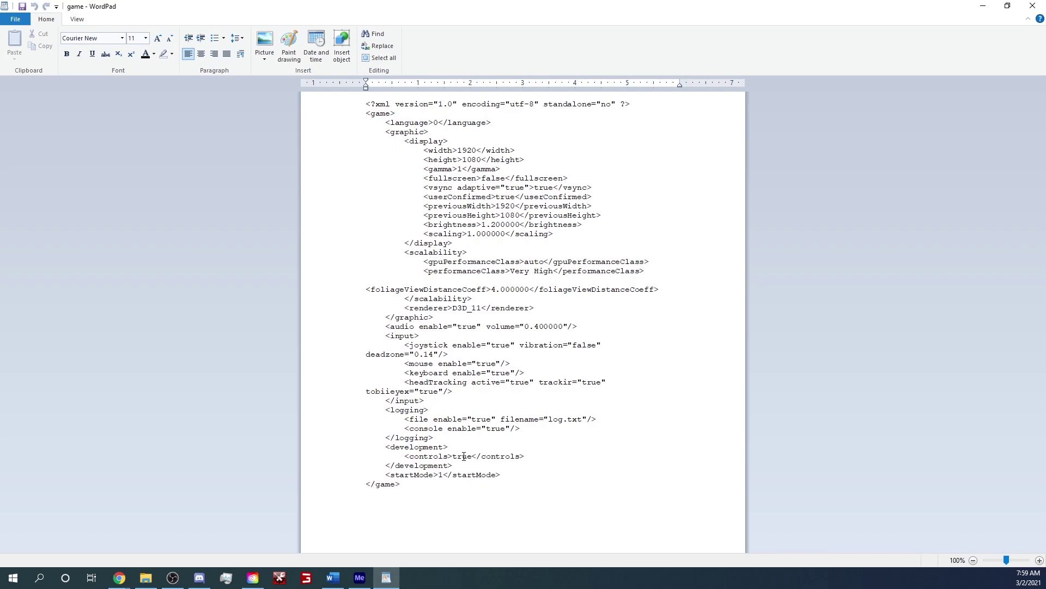
key("BackSpace")
key("BackSpace")
key("BackSpace")
key("BackSpace")
type("false")
key("BackSpace")
key("BackSpace")
key("BackSpace")
key("BackSpace")
key("BackSpace")
type("true")
Step: Save game.xml and close WordPad
left_click(16, 19)
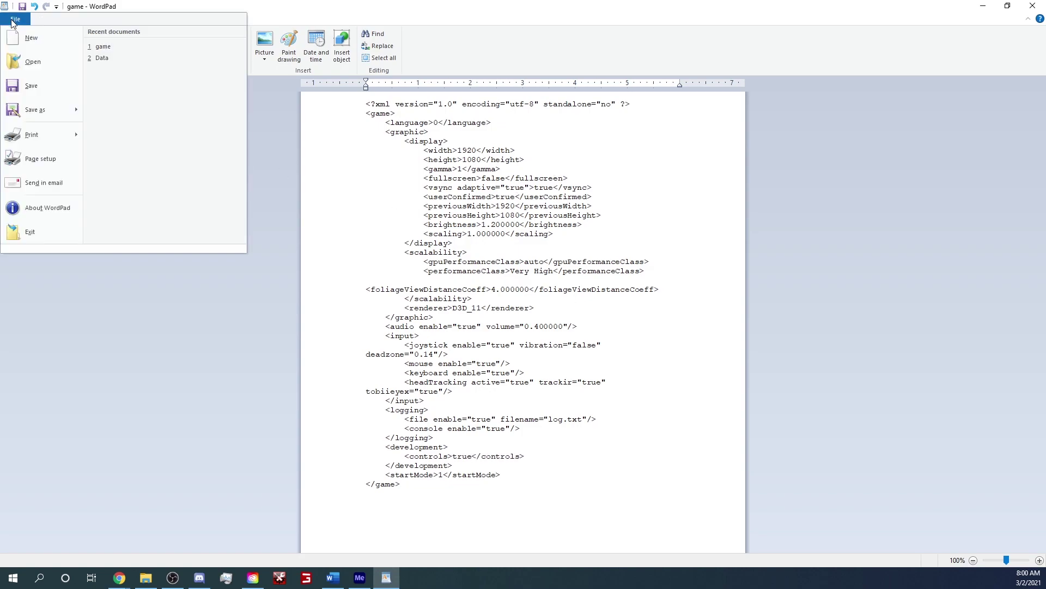
left_click(50, 87)
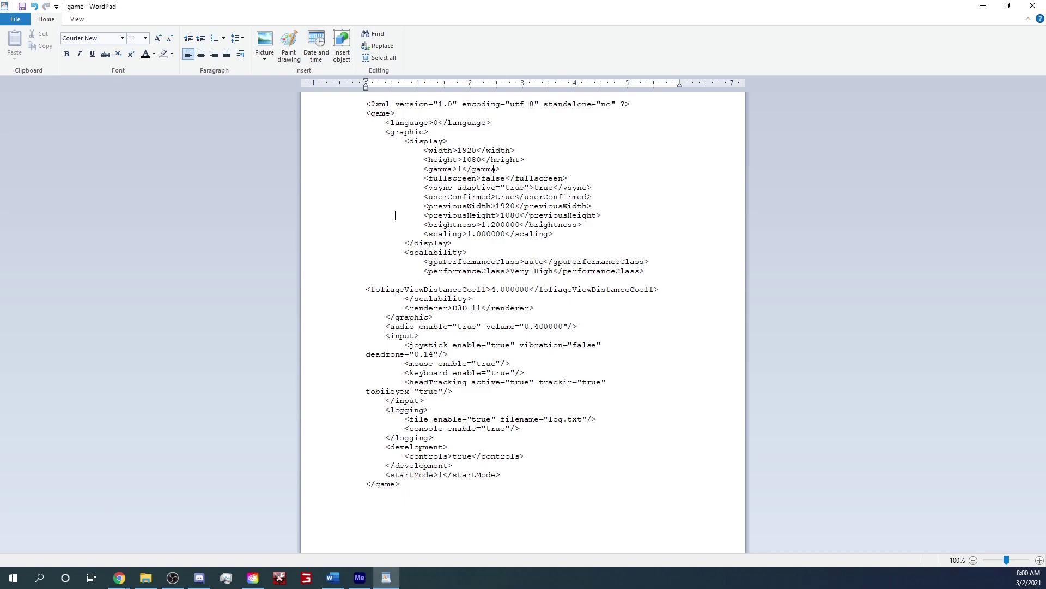
left_click(1033, 6)
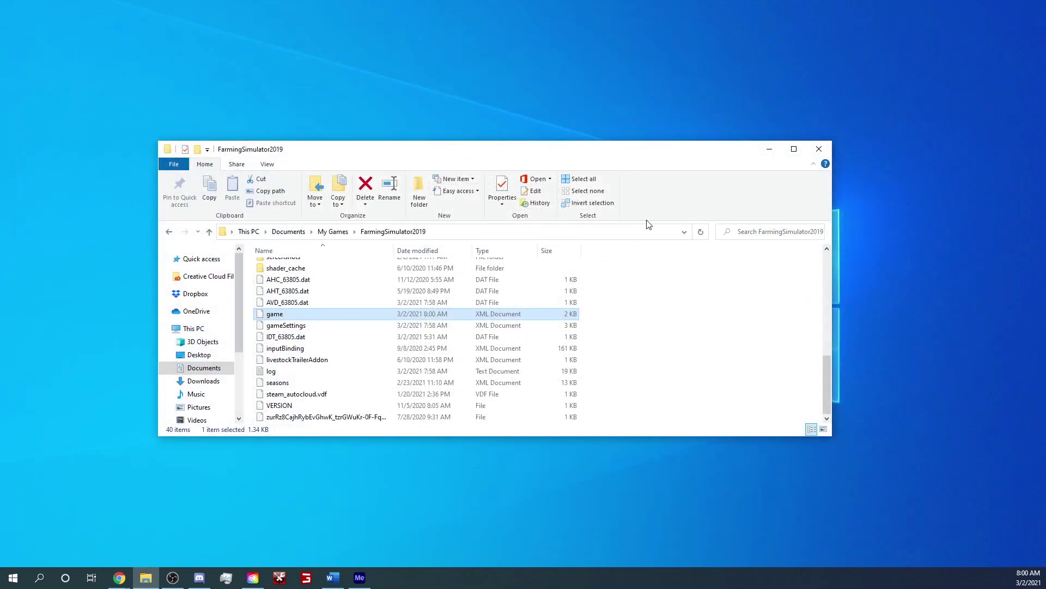
left_click(731, 343)
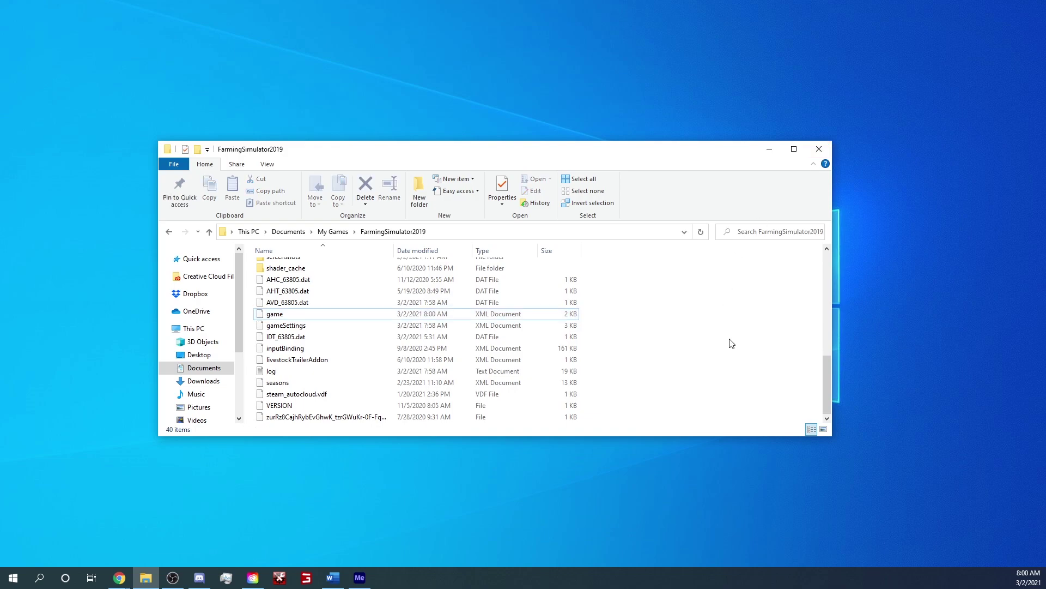
double_click(539, 315)
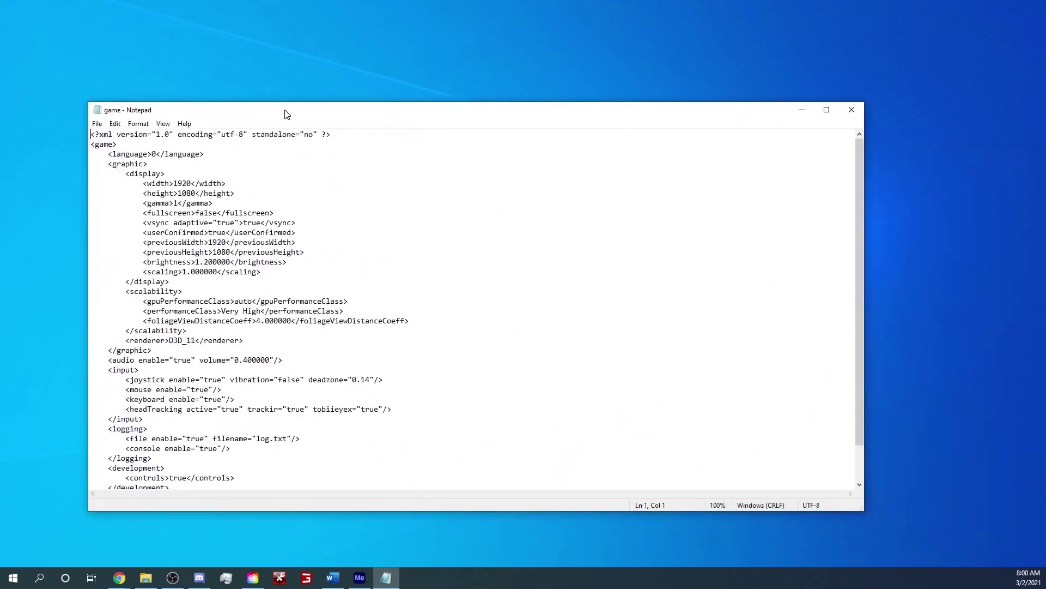
scroll(361, 403, "down", 2)
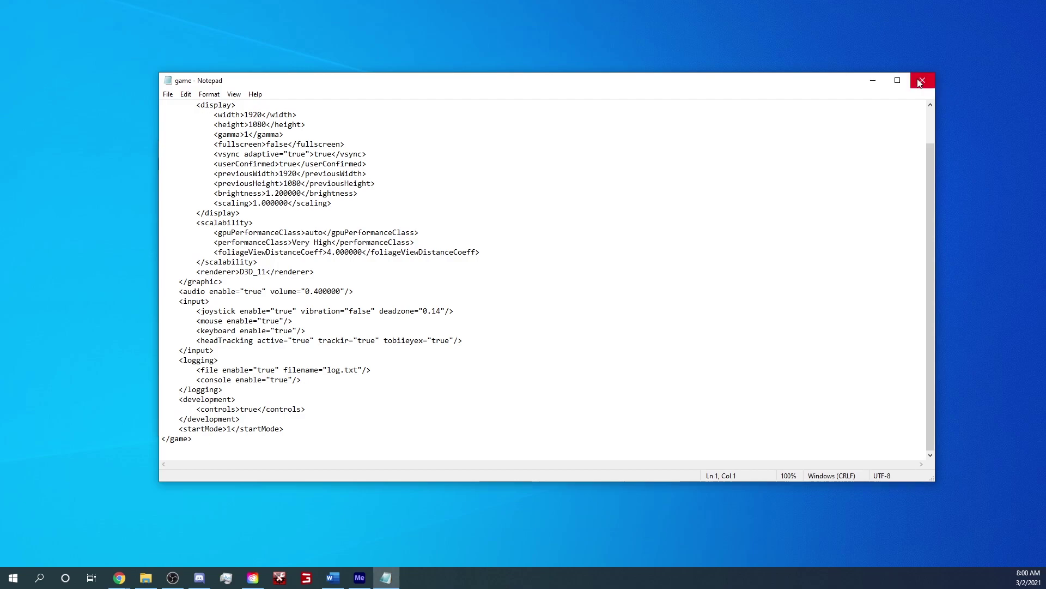
left_click(259, 409)
key("BackSpace")
key("BackSpace")
key("BackSpace")
key("BackSpace")
type("false")
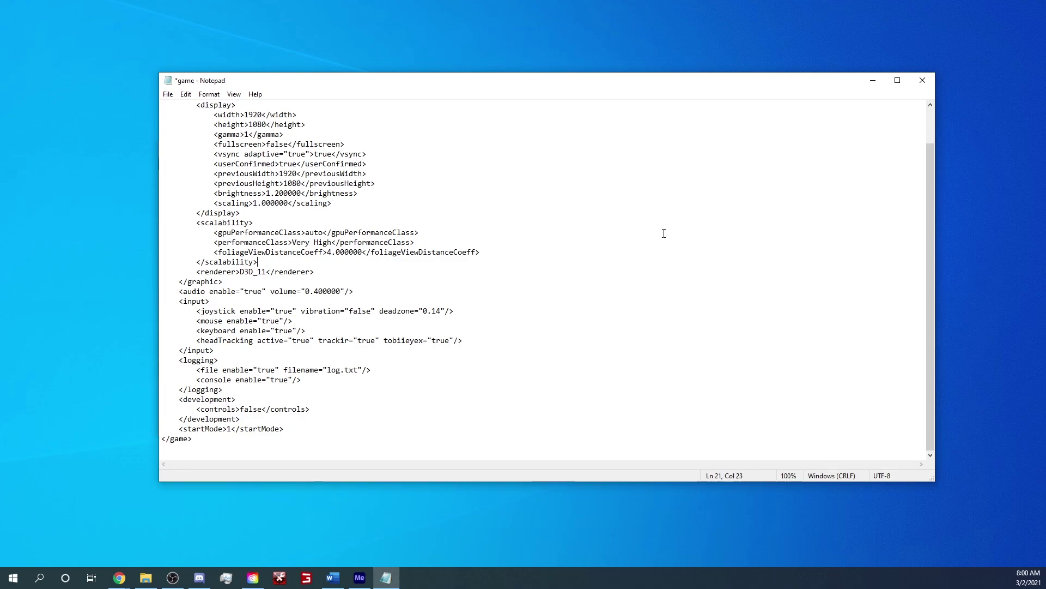
left_click(922, 81)
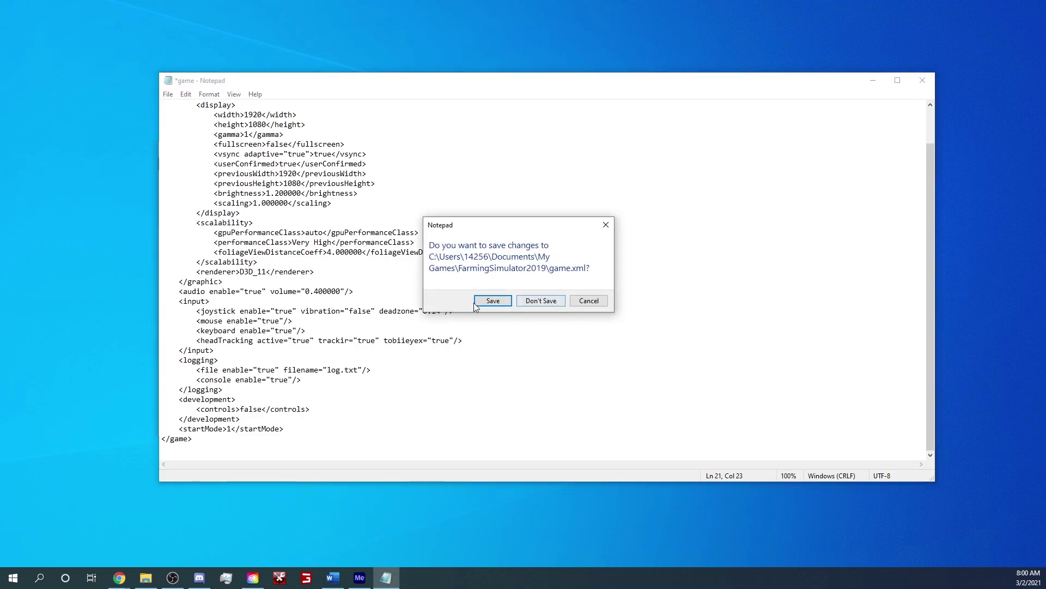
left_click(528, 300)
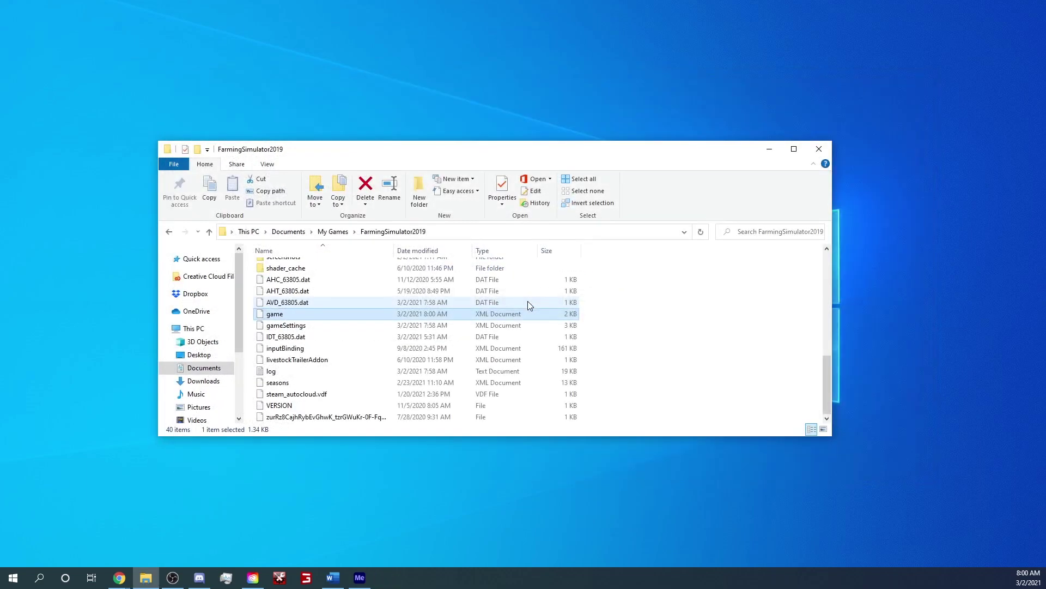
double_click(321, 315)
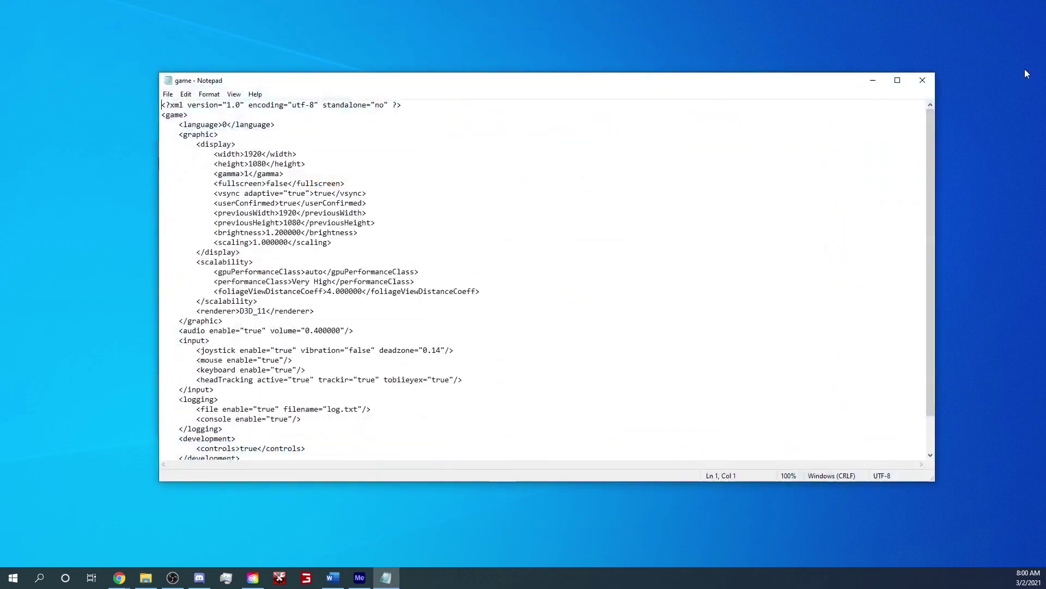
scroll(248, 457, "down", 2)
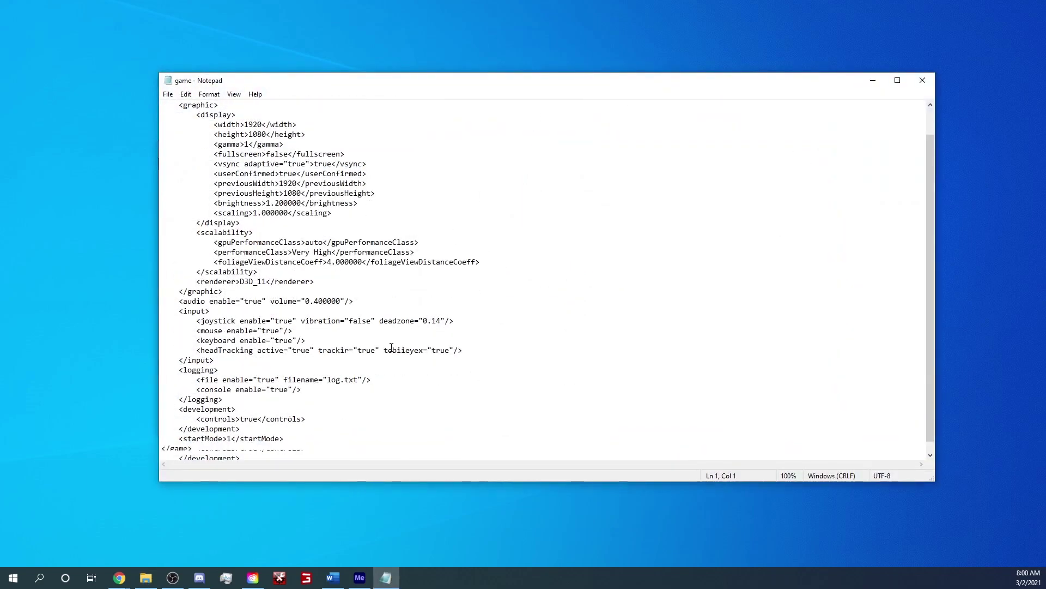
left_click(259, 412)
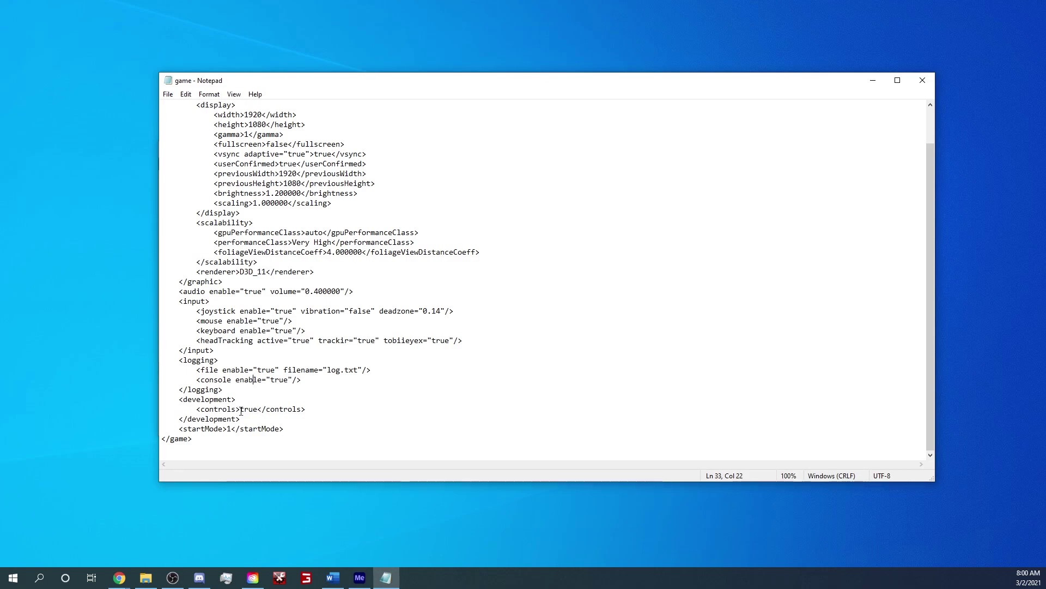
left_click_drag(239, 409, 258, 410)
scroll(301, 395, "up", 2)
scroll(339, 180, "down", 2)
scroll(339, 180, "up", 2)
scroll(398, 427, "down", 2)
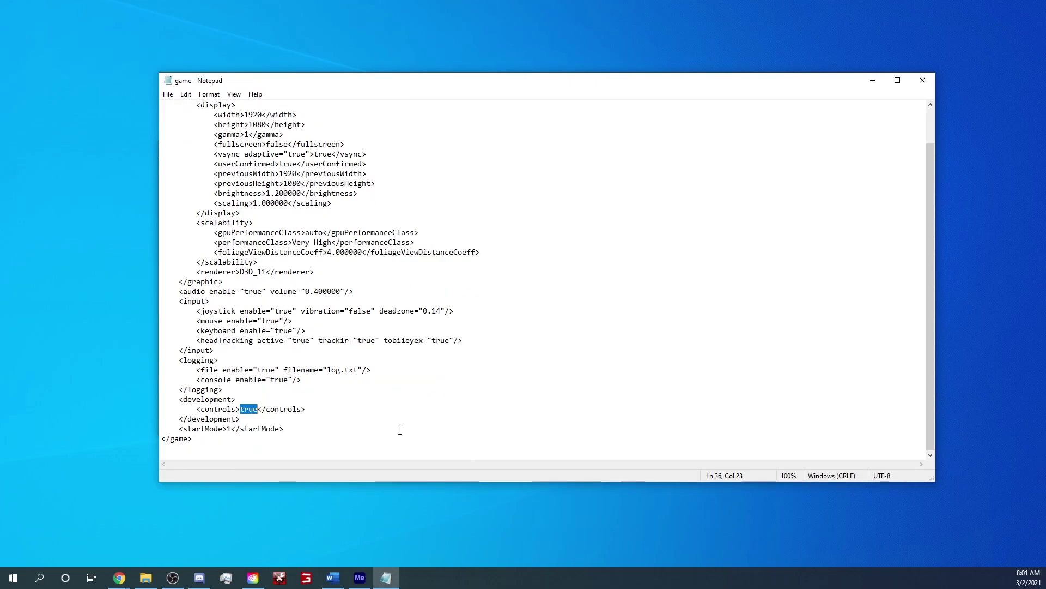
left_click(923, 81)
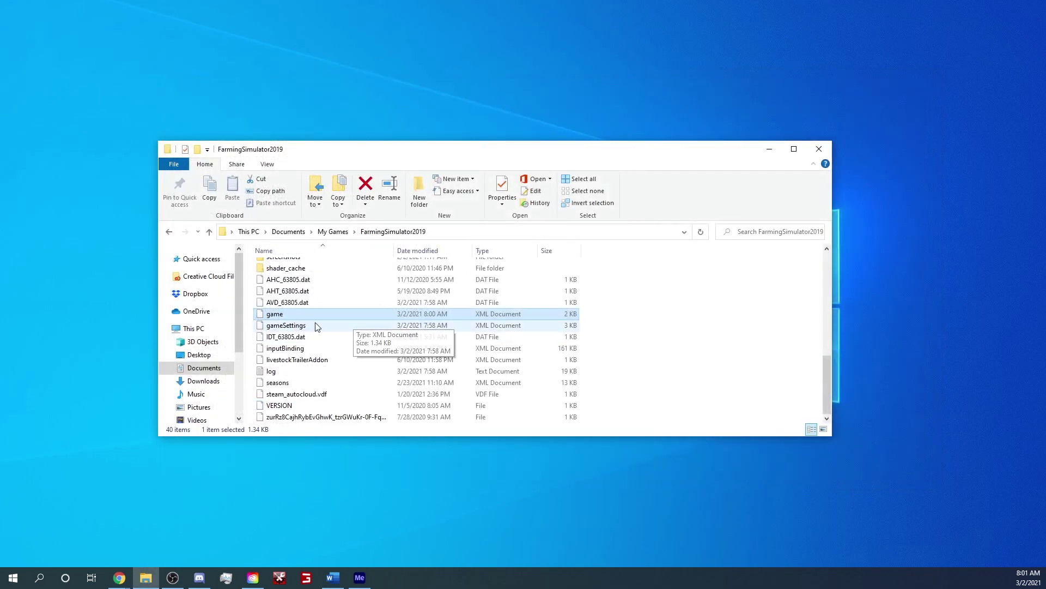
Step: Close the FarmingSimulator2019 File Explorer window
left_click(819, 149)
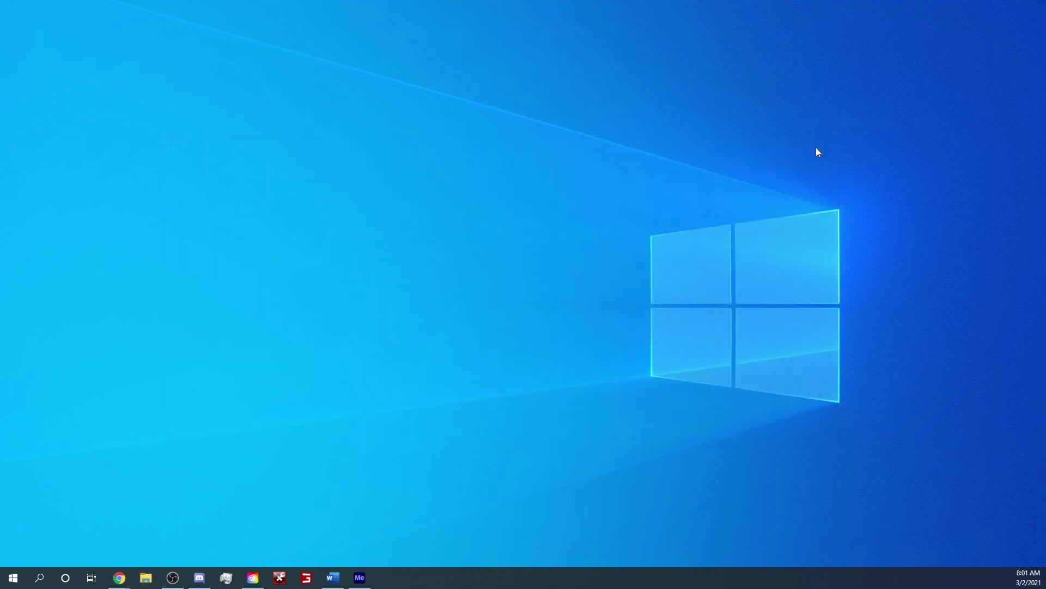